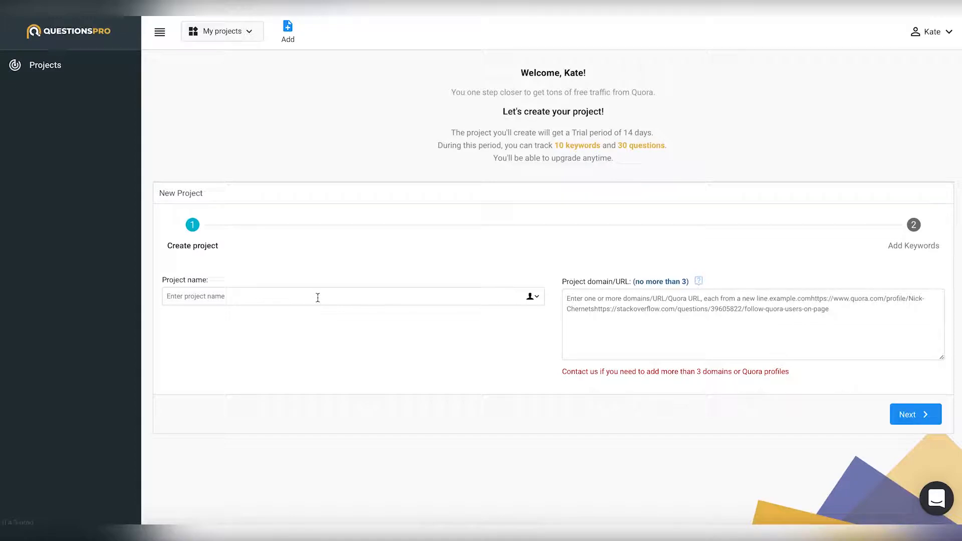
# - Name the new project RankActive and enter rankactive.com as its first domain
pyautogui.write('RankActive')
pyautogui.click(622, 349)
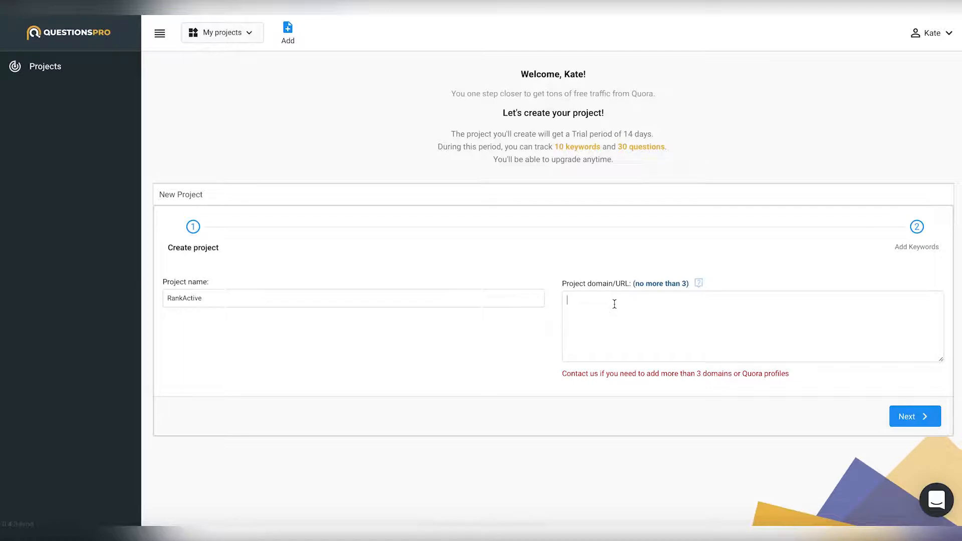
pyautogui.write('rank active.com')
# - Copy the Quora profile's URL into the project's domain list below rankactive.com and continue to adding keywords
pyautogui.click(271, 11)
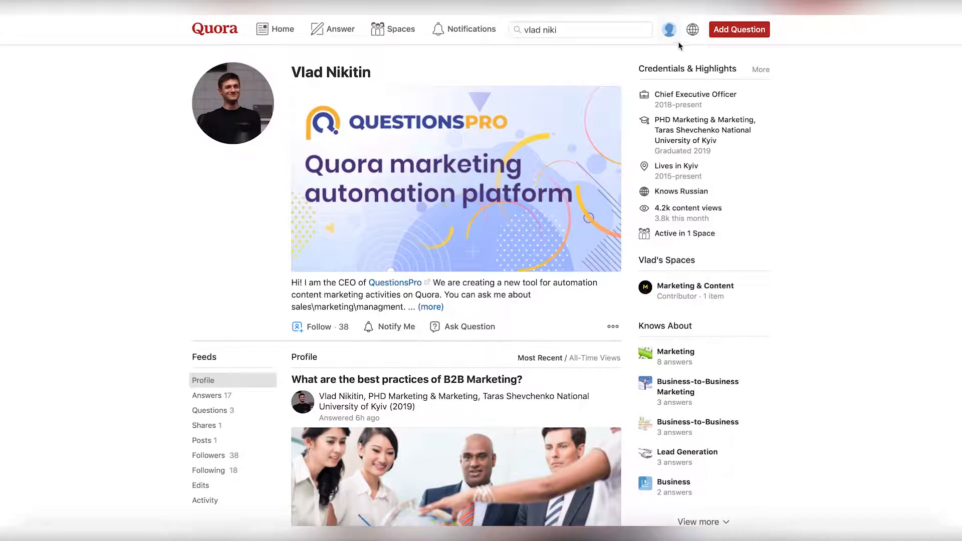
pyautogui.click(676, 11)
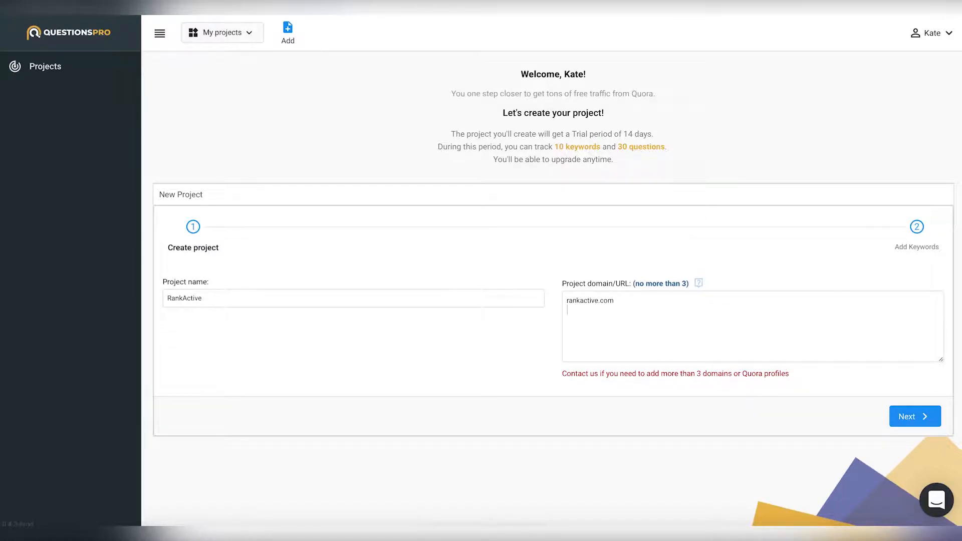
pyautogui.hotkey('ctrl', 'v')
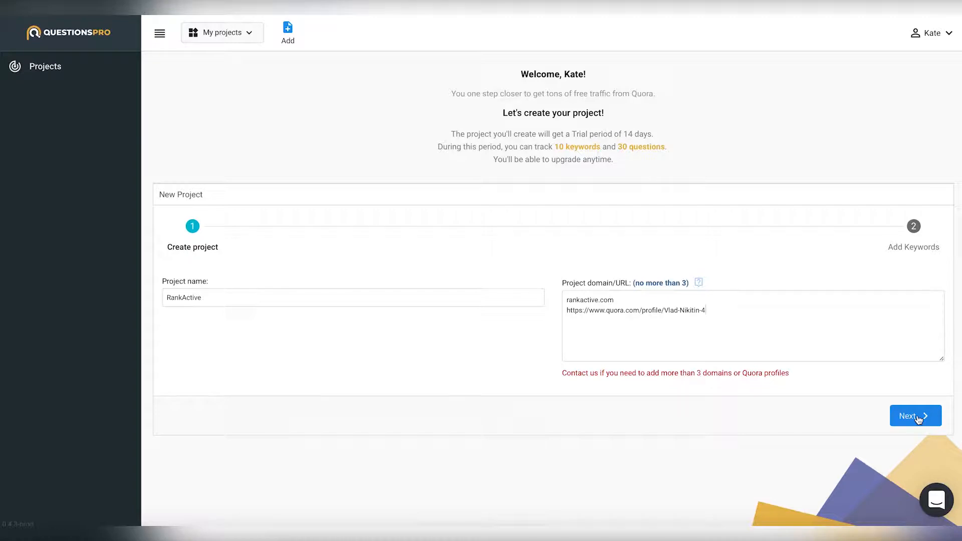
pyautogui.click(917, 417)
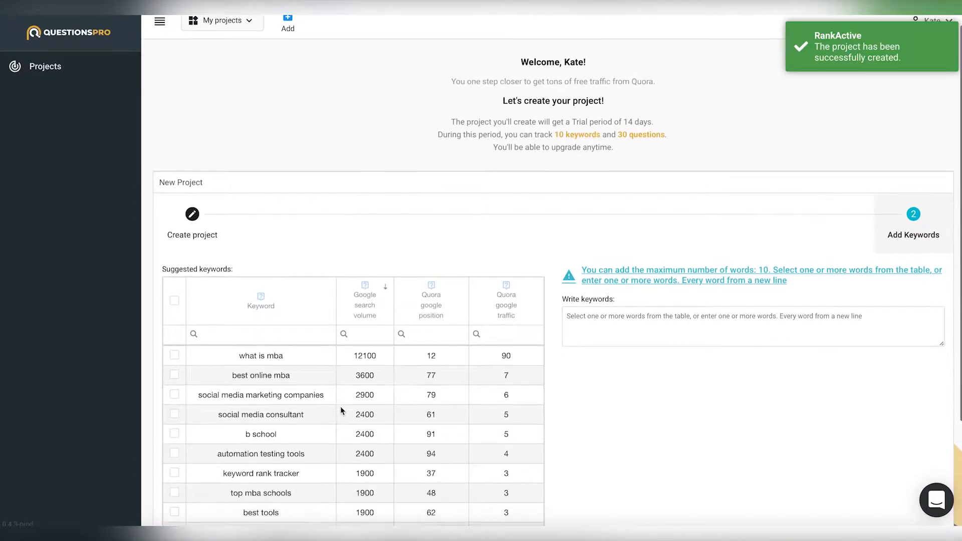
# - Write seo tools and seo ranks as custom keywords for the project, each on its own line
pyautogui.scroll(-2, 341, 407)
pyautogui.scroll(-2, 341, 410)
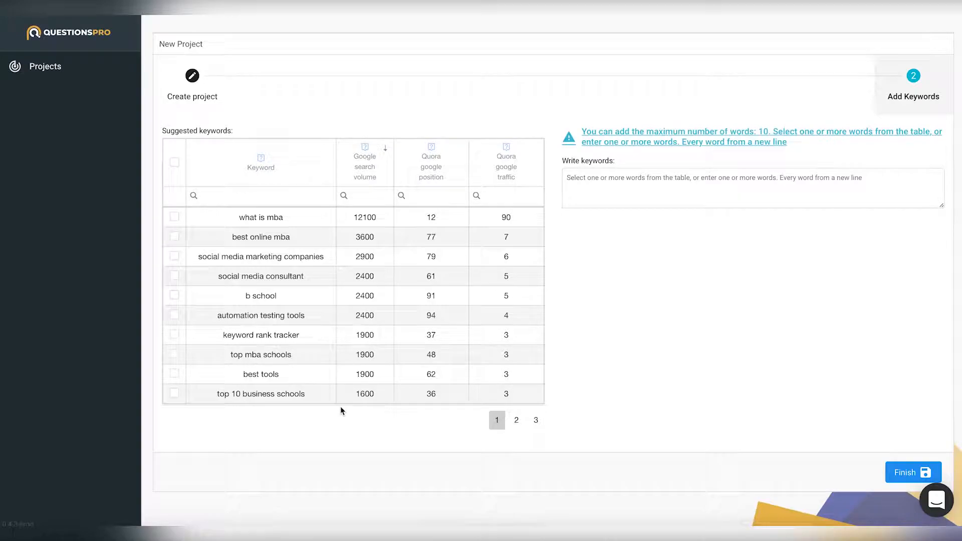
pyautogui.click(599, 185)
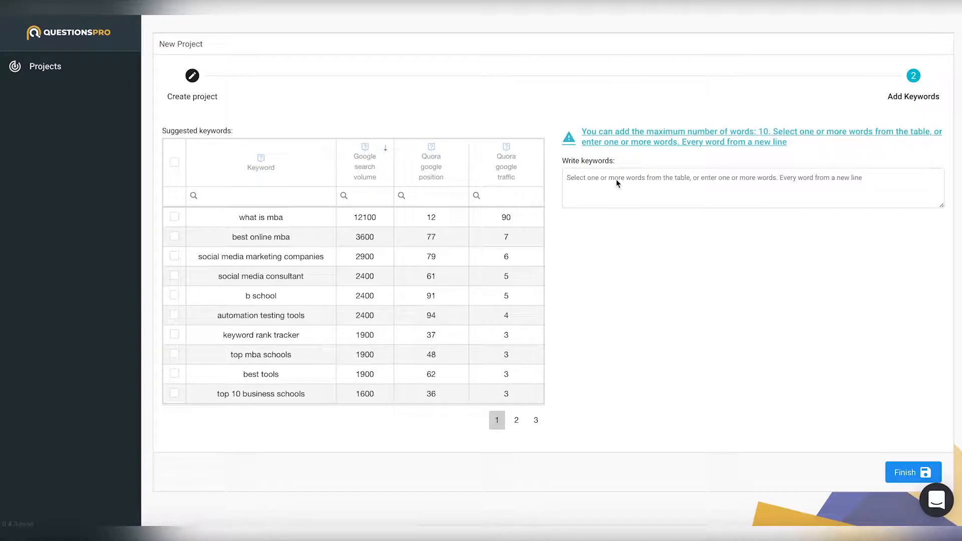
pyautogui.write('seo to')
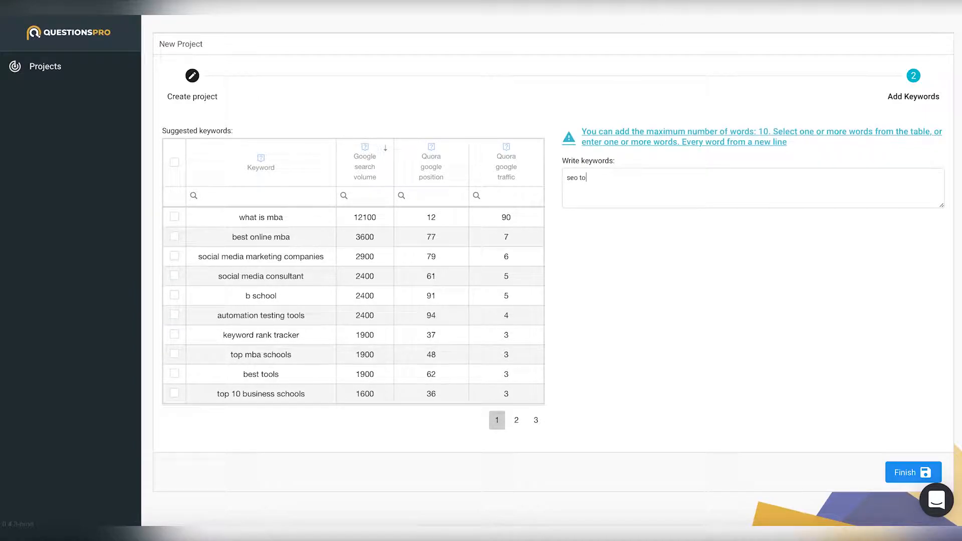
pyautogui.write('ols')
pyautogui.press('Return')
pyautogui.write('seo ranks')
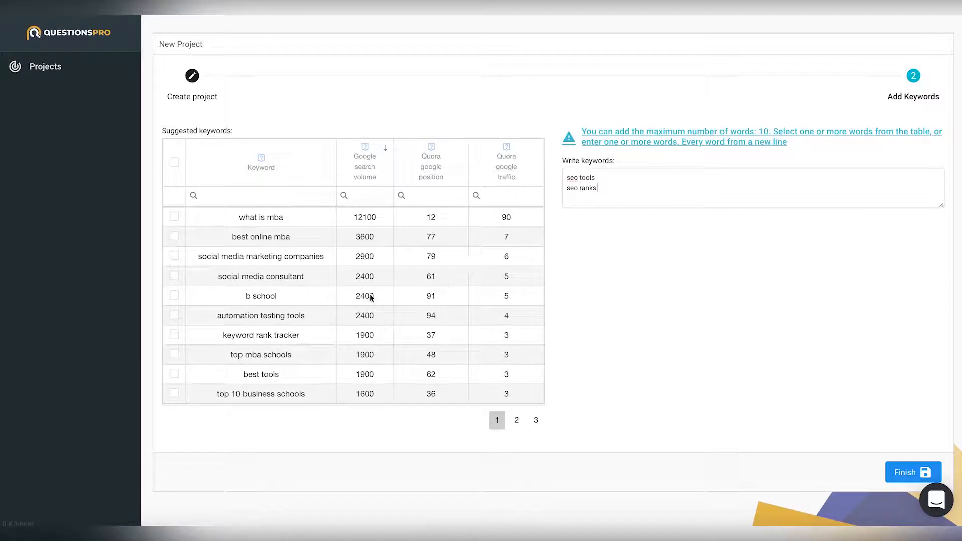
# - Select the suggested keywords social media marketing companies, social media consultant, seo keyword tool, seo keyword ranking and social media marketing tools
pyautogui.click(174, 257)
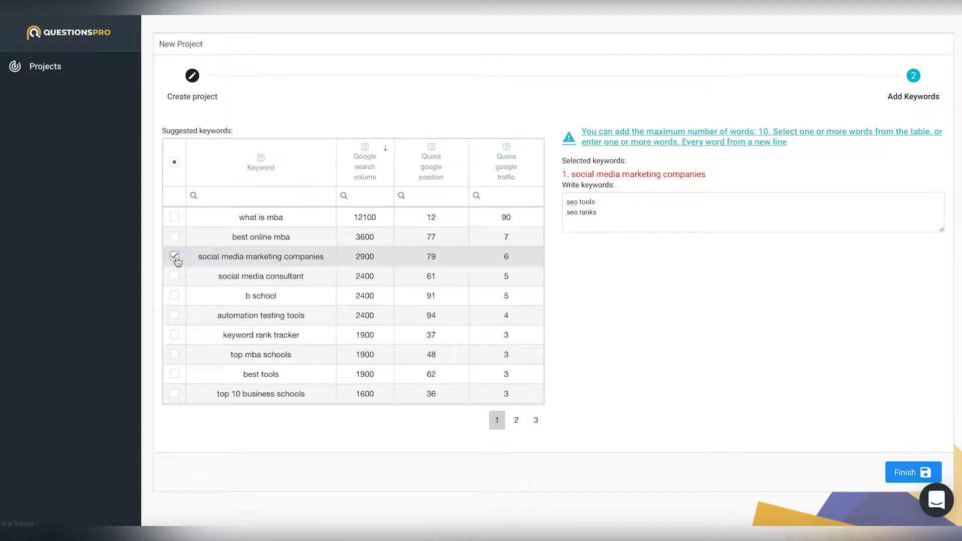
pyautogui.click(175, 275)
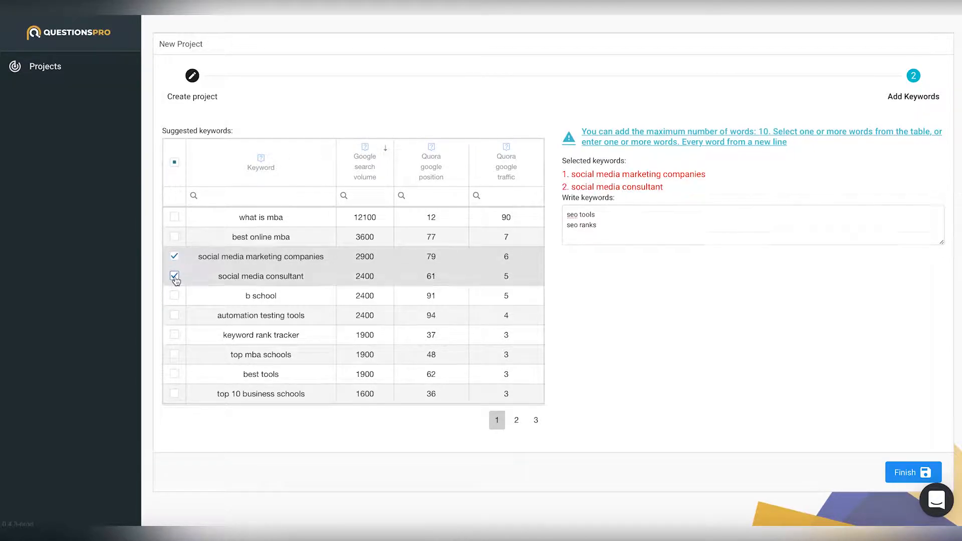
pyautogui.click(516, 421)
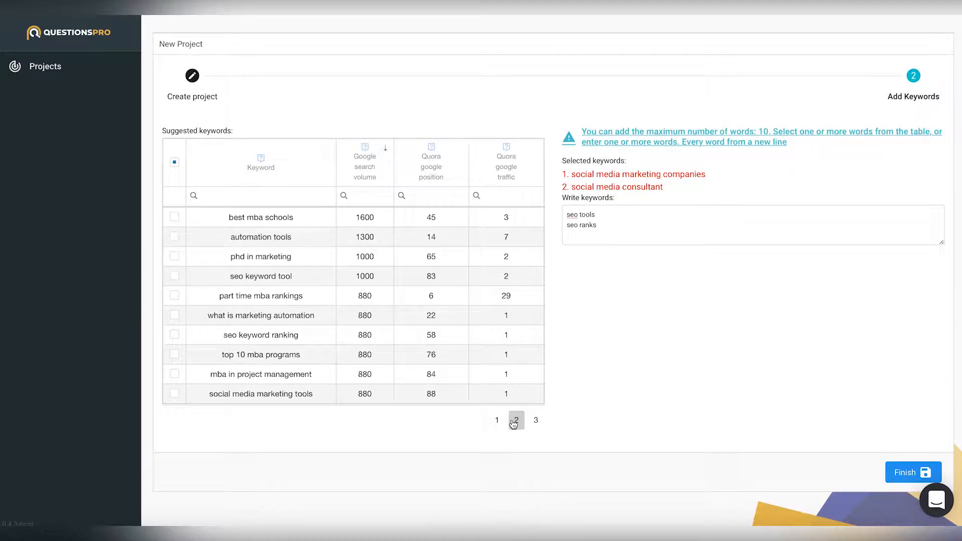
pyautogui.click(174, 276)
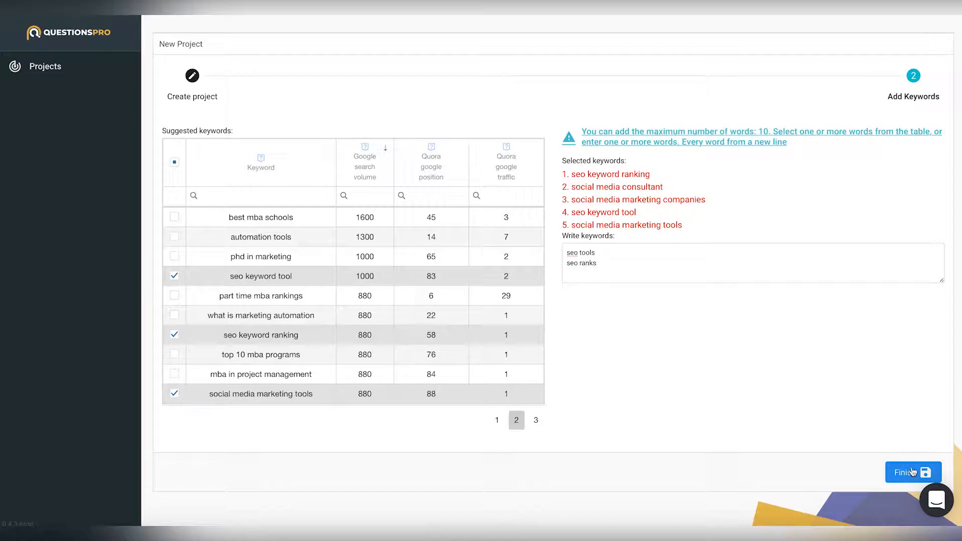
# - Finish the project setup and dismiss the two introductory messages about keyword and question tracking
pyautogui.click(913, 472)
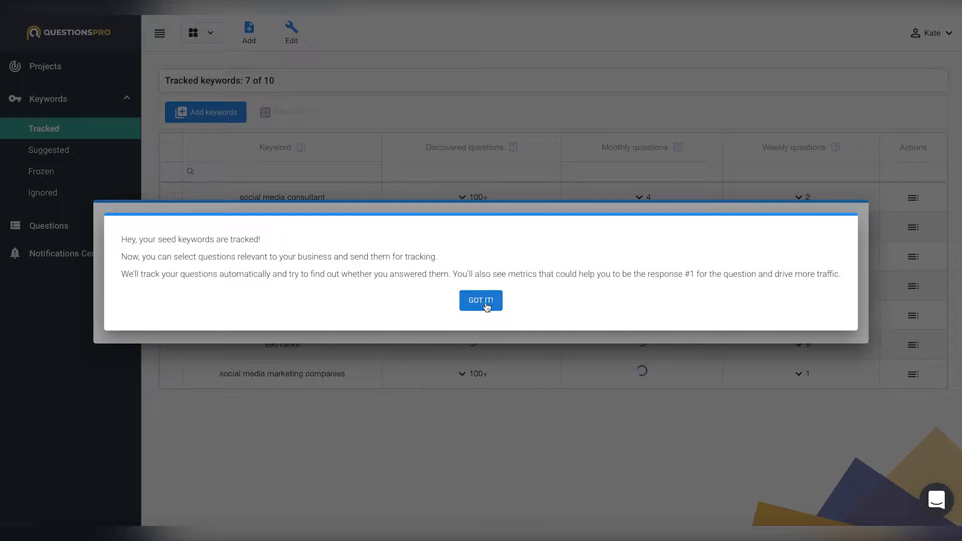
pyautogui.click(477, 302)
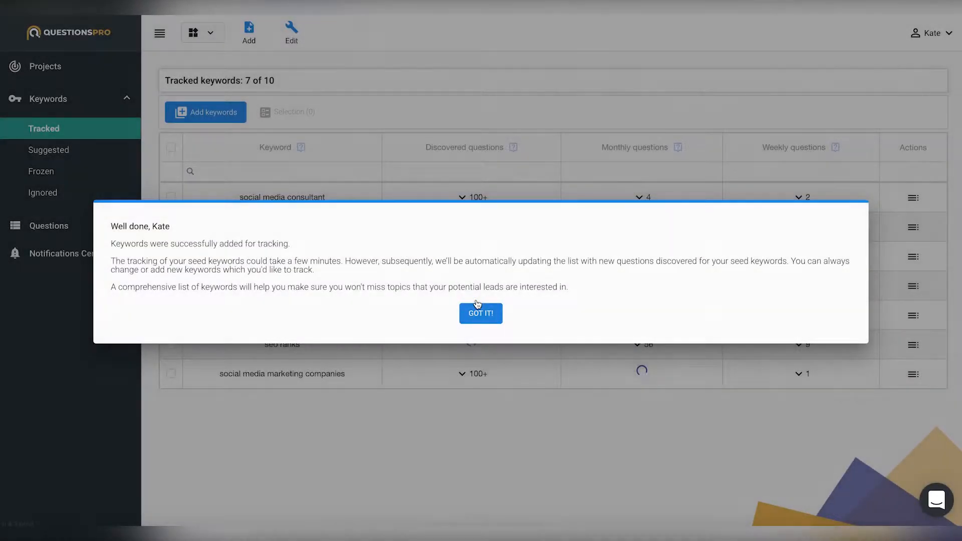
pyautogui.click(477, 313)
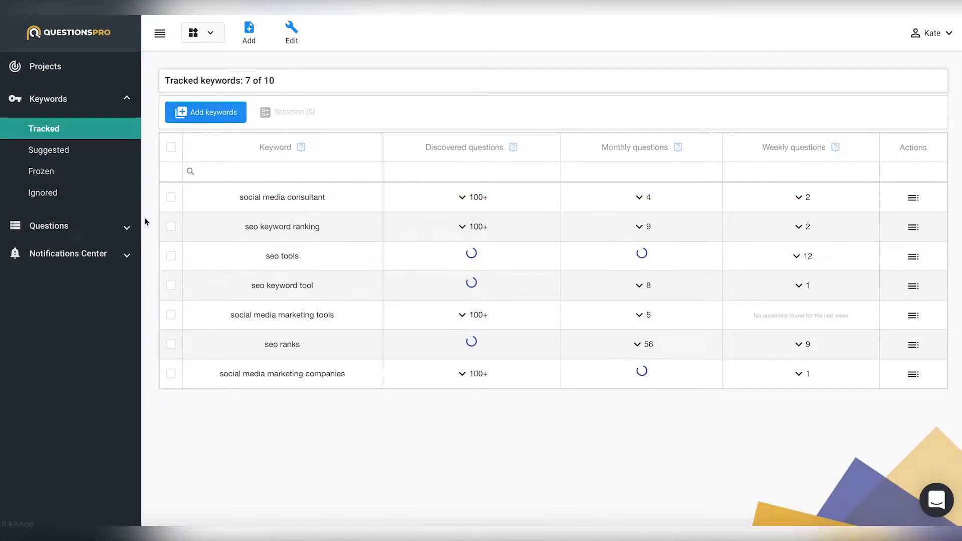
# - Generate suggested keywords for the RankActive project
pyautogui.click(94, 151)
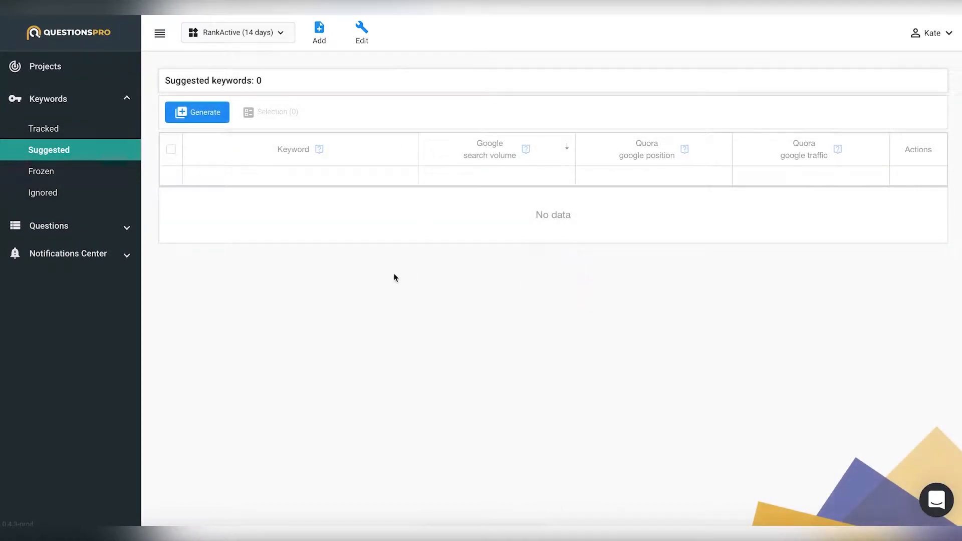
pyautogui.click(206, 112)
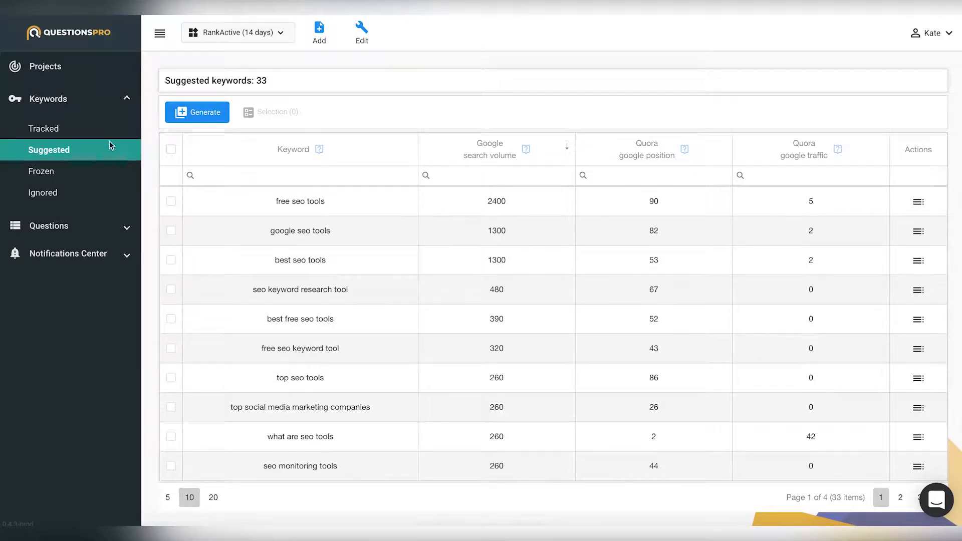
# - Review the tracked keywords with the explanations of the Discovered, Monthly and Weekly questions columns
pyautogui.click(69, 129)
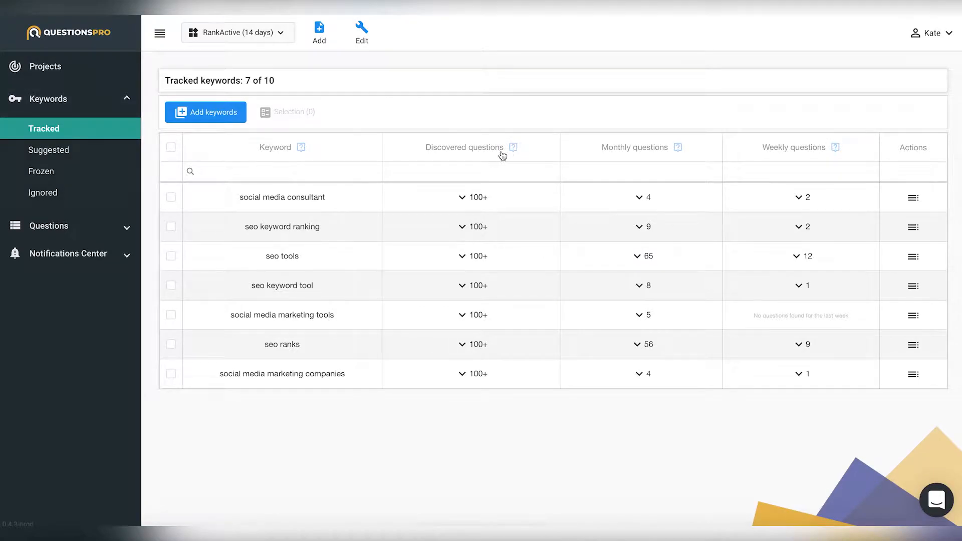
pyautogui.moveTo(514, 149)
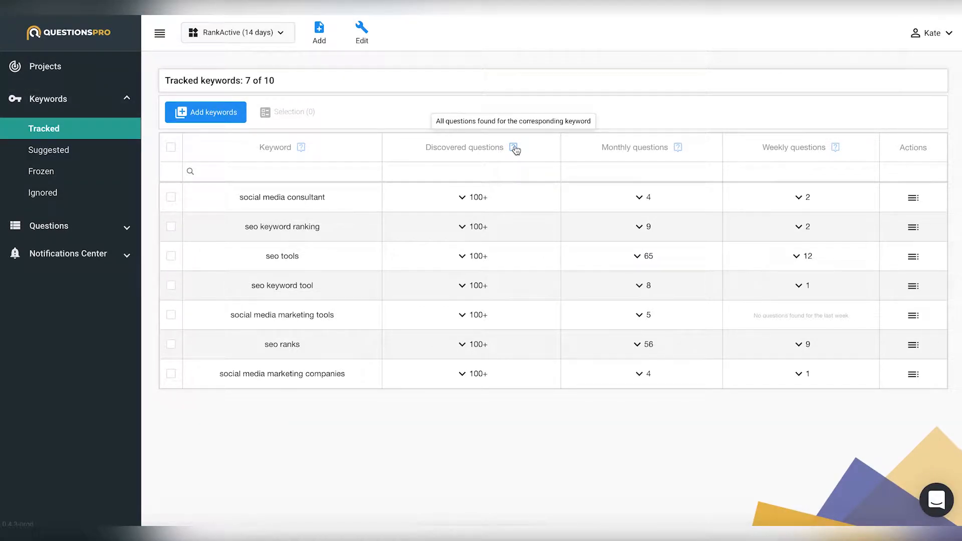
pyautogui.moveTo(678, 150)
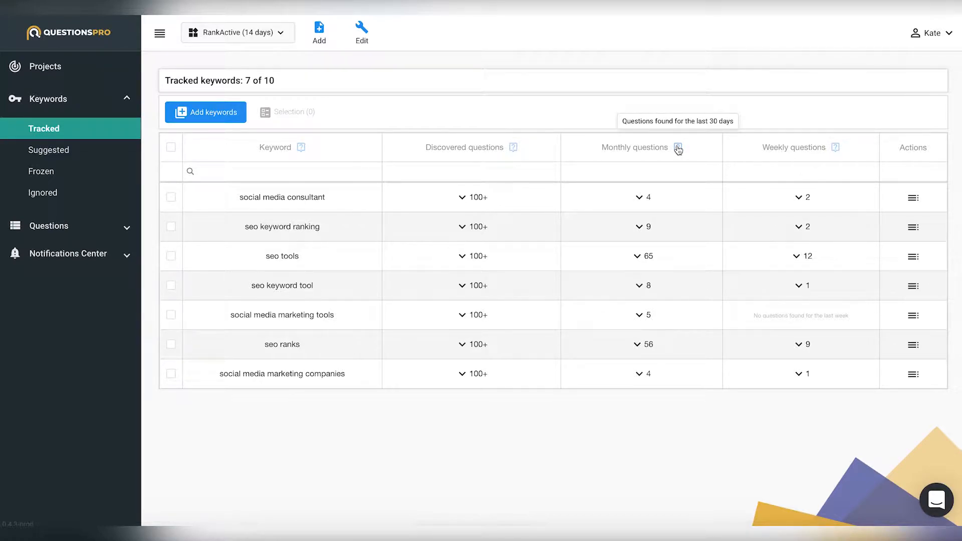
pyautogui.moveTo(836, 153)
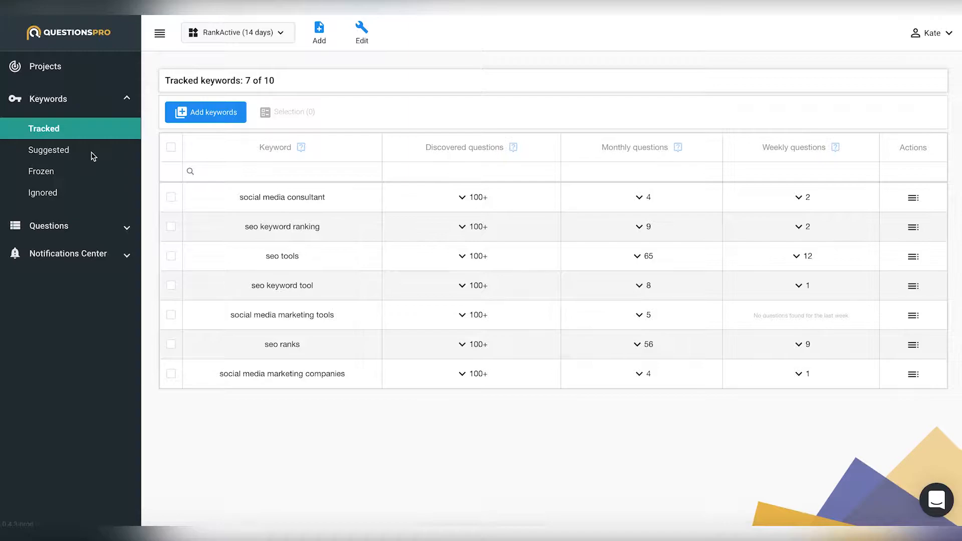
# - Check the Google search volume explanation in the suggested keywords and open the available actions for free seo tools
pyautogui.click(64, 156)
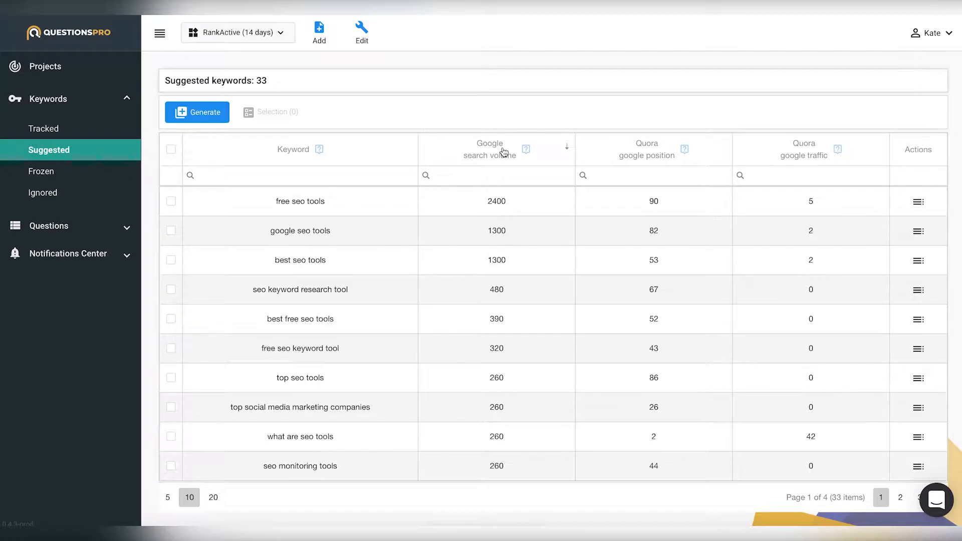
pyautogui.moveTo(530, 149)
pyautogui.click(920, 202)
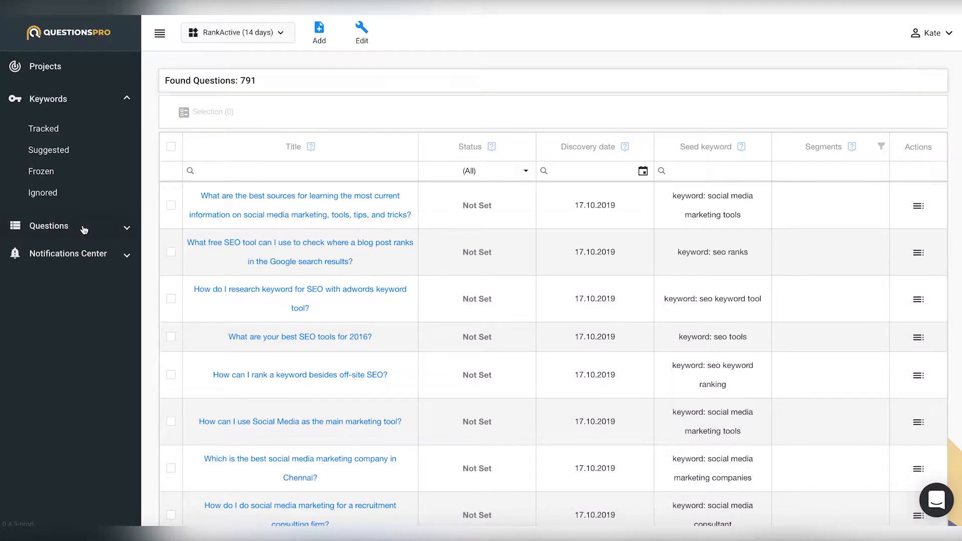
# - Review the found questions, including the first one and the explanations of the Status, Discovery date and Seed keyword columns
pyautogui.click(84, 228)
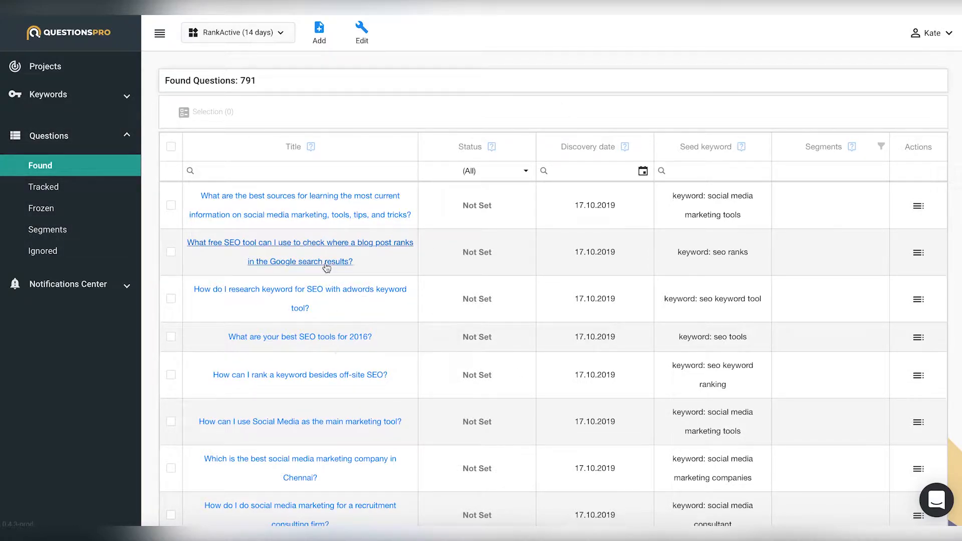
pyautogui.click(328, 200)
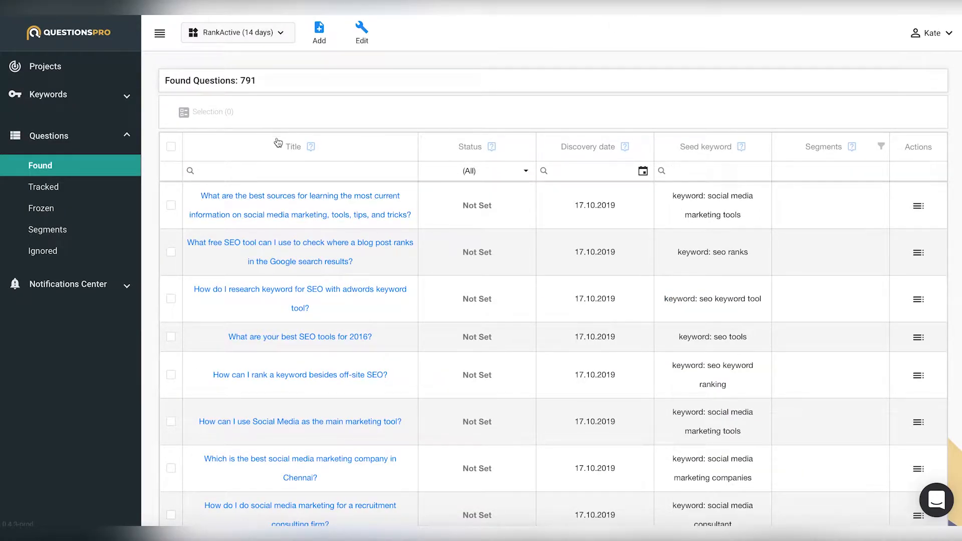
pyautogui.moveTo(492, 148)
pyautogui.moveTo(625, 151)
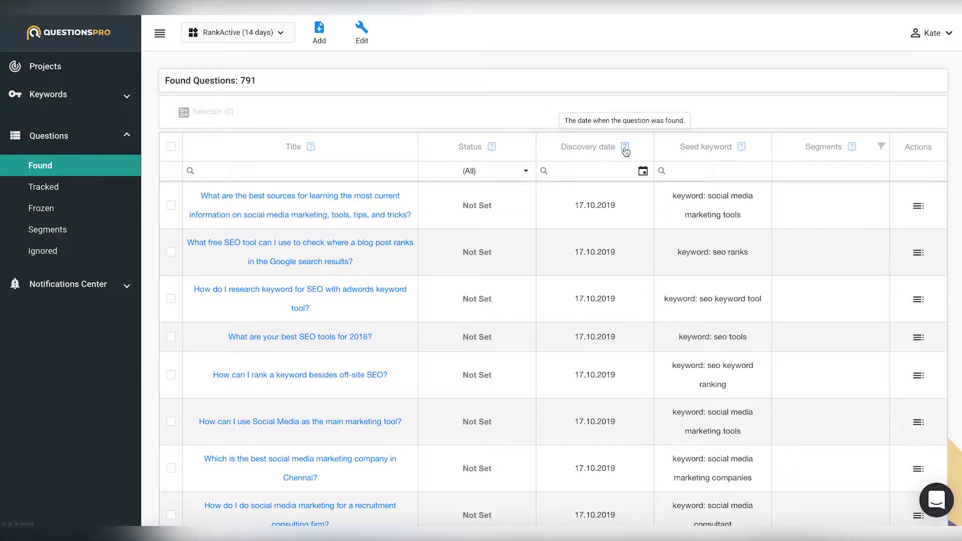
pyautogui.moveTo(742, 150)
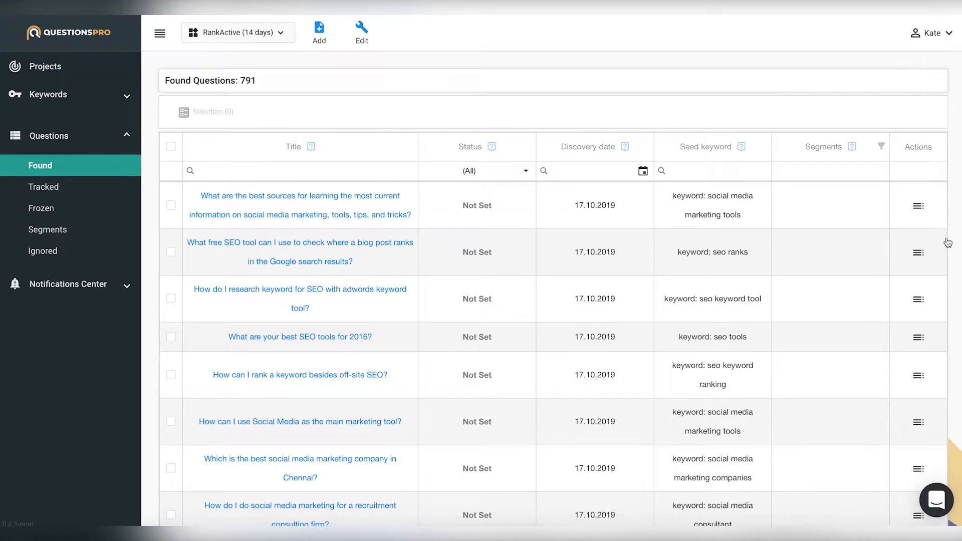
# - Move the first two found questions, on social media marketing sources and on a free SEO rank-checking tool, to tracked
pyautogui.click(918, 205)
pyautogui.click(921, 210)
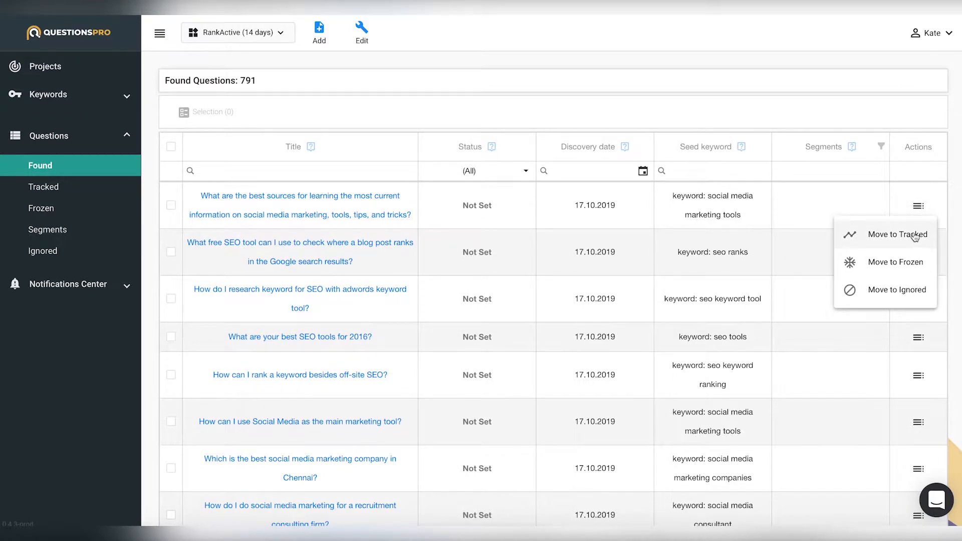
pyautogui.click(915, 237)
pyautogui.click(916, 253)
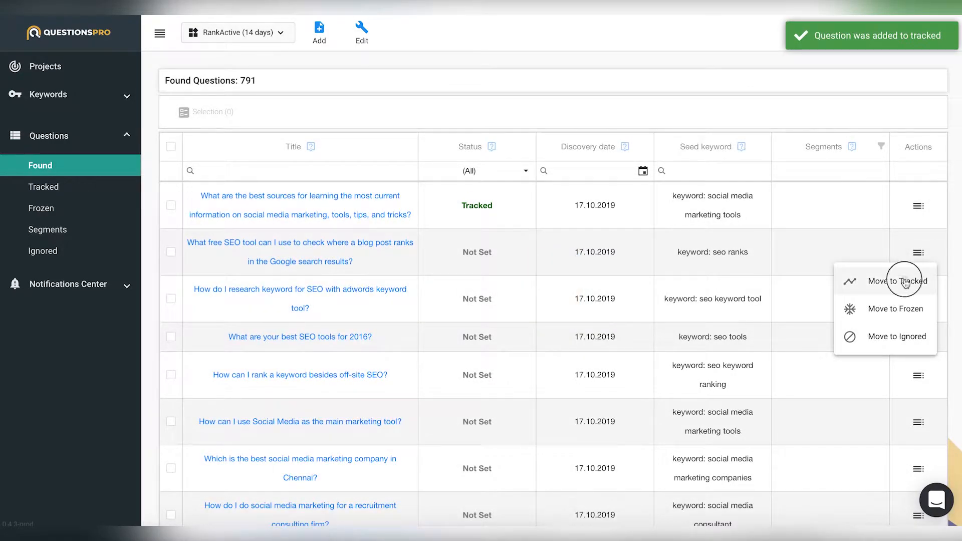
pyautogui.click(896, 277)
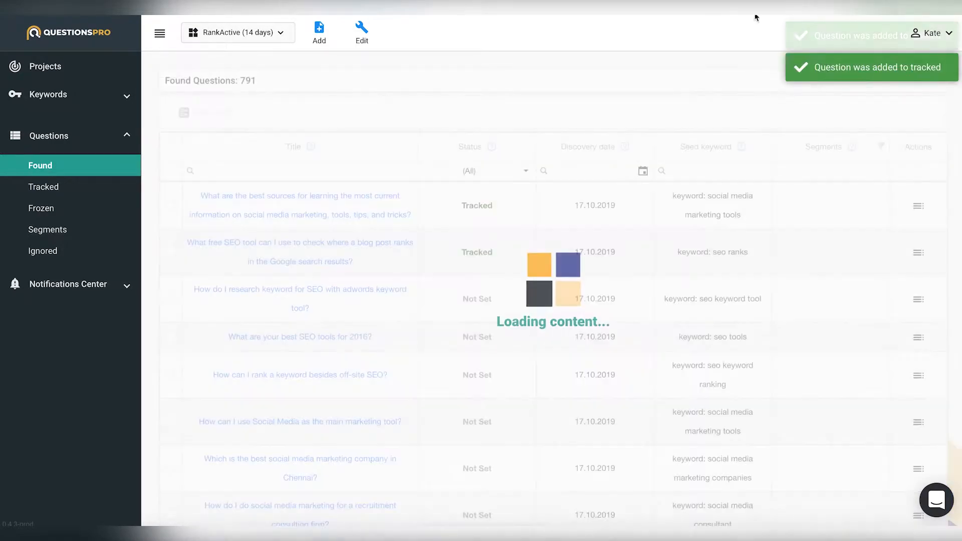
# - Review the tracked questions, the Total views / Followers explanation and the actions available for "What are your best SEO tools for 2016?"
pyautogui.click(73, 189)
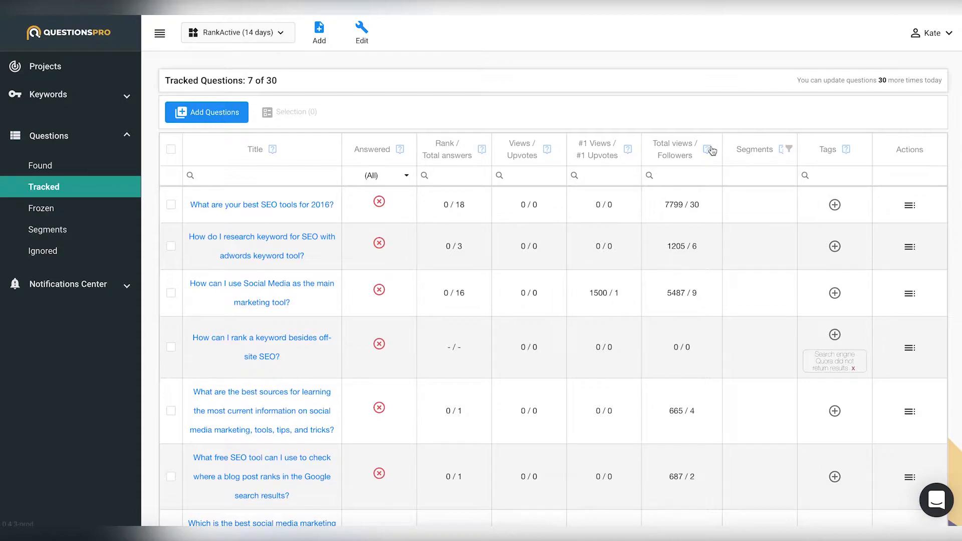
pyautogui.moveTo(709, 152)
pyautogui.click(910, 206)
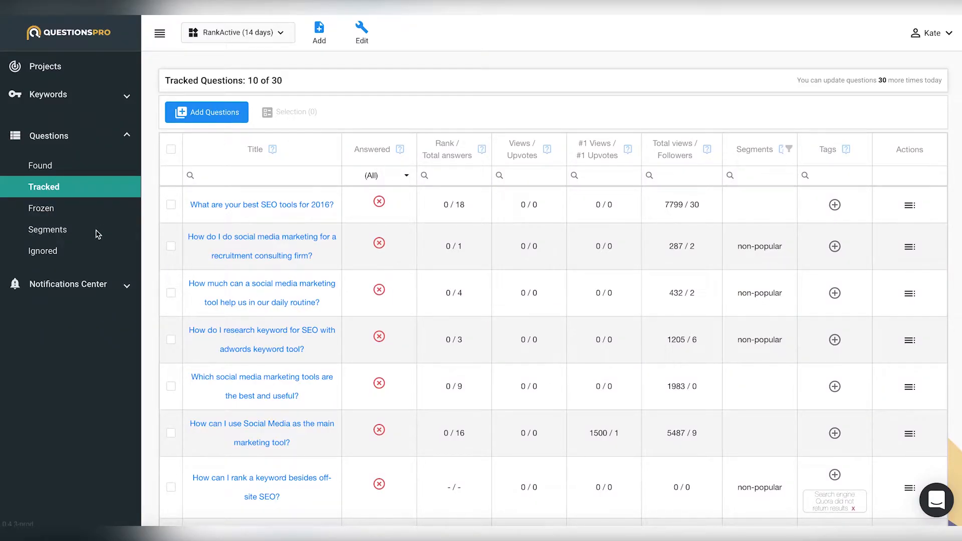
# - Start a new question segment and name it "non-popular"
pyautogui.click(95, 231)
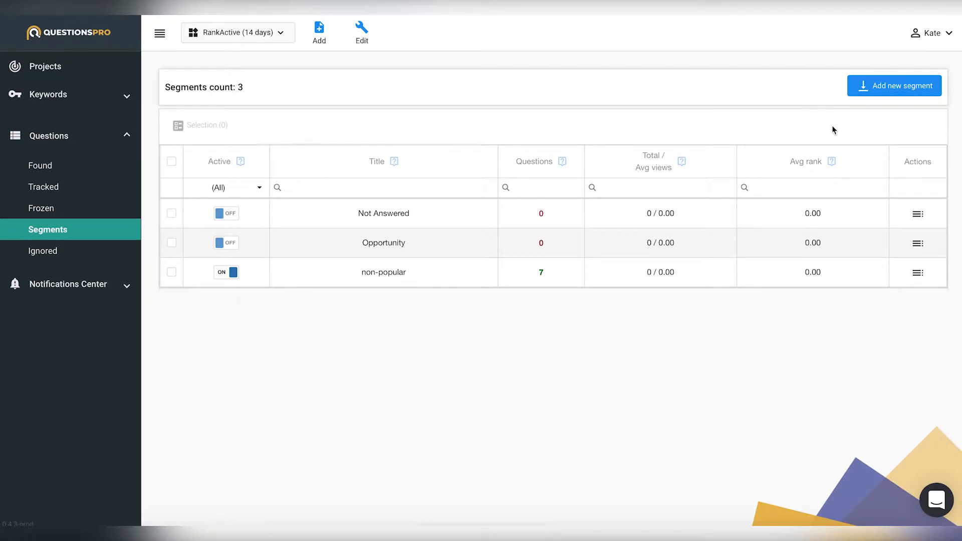
pyautogui.click(867, 90)
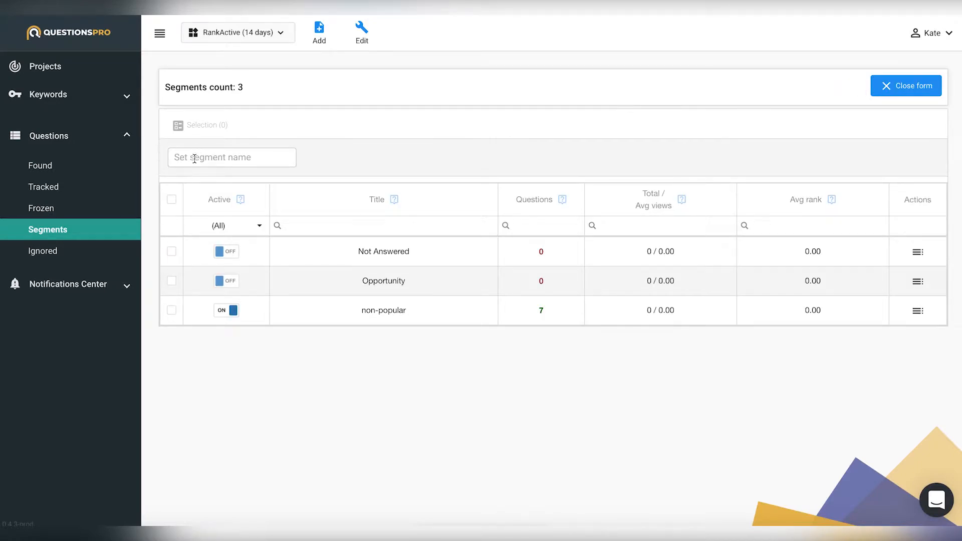
pyautogui.click(195, 159)
pyautogui.write('non-pop')
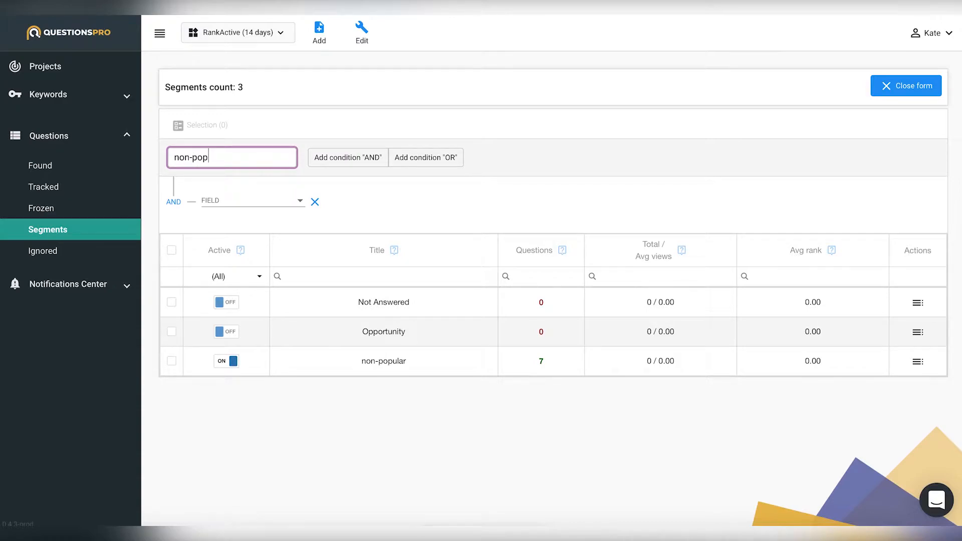
pyautogui.write('ular')
# - Add the condition Answers in Tracked Question Less 5 to the new segment and create it
pyautogui.click(253, 204)
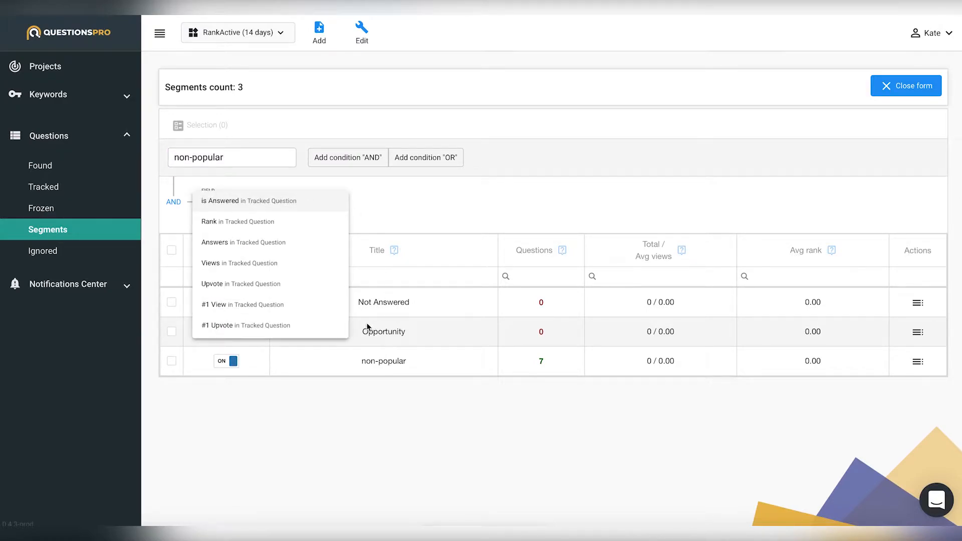
pyautogui.click(291, 249)
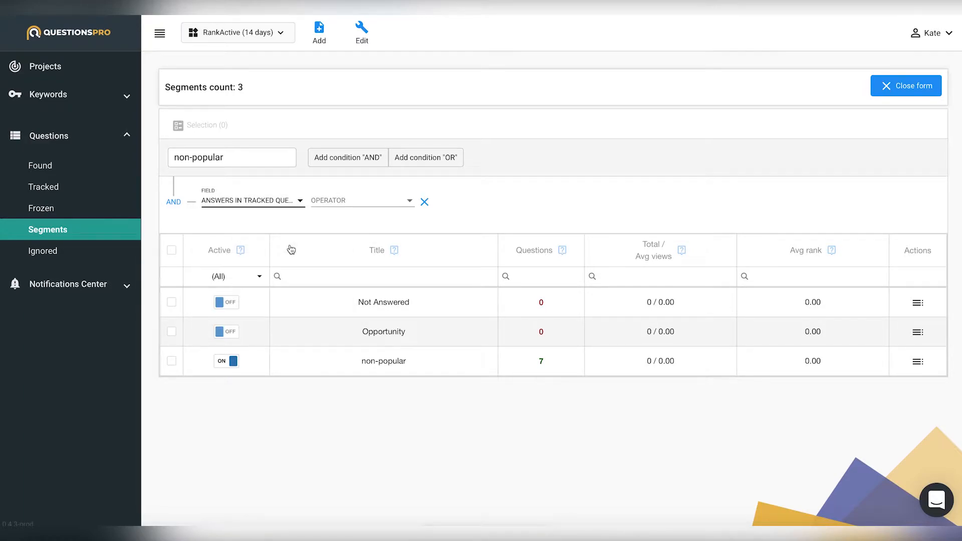
pyautogui.click(408, 203)
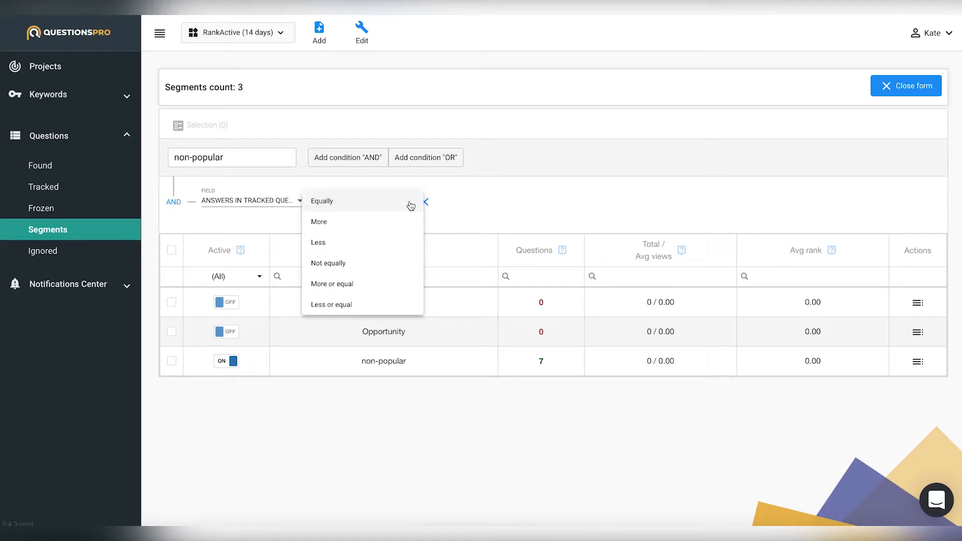
pyautogui.click(369, 244)
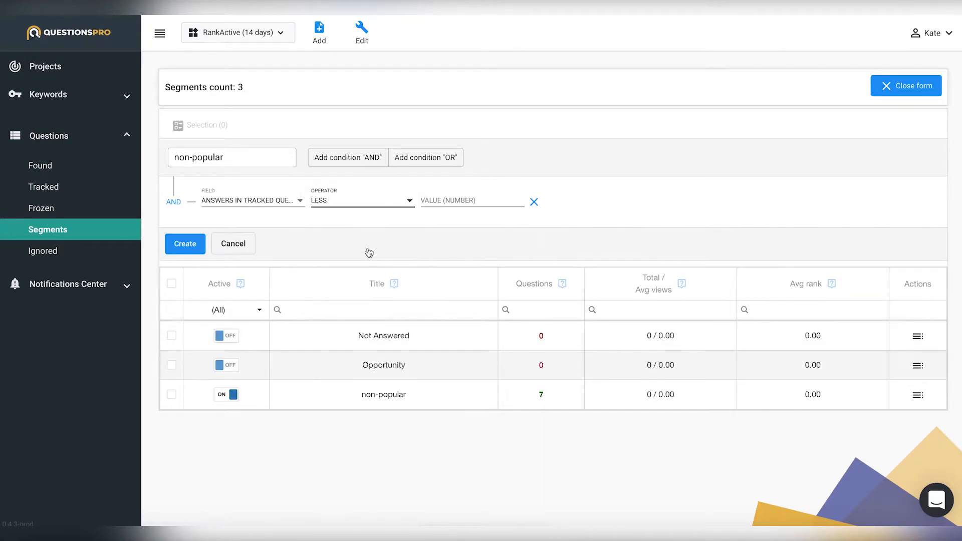
pyautogui.click(469, 201)
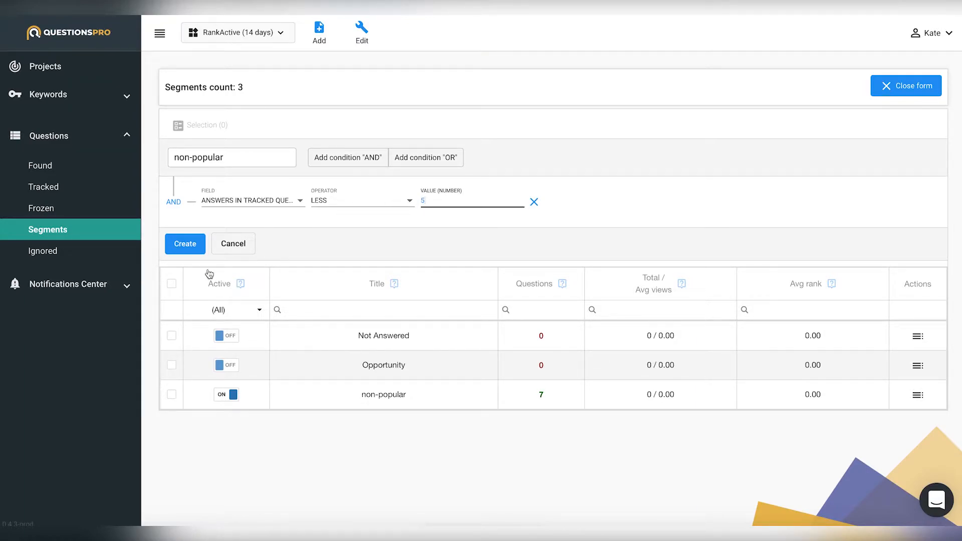
pyautogui.click(196, 254)
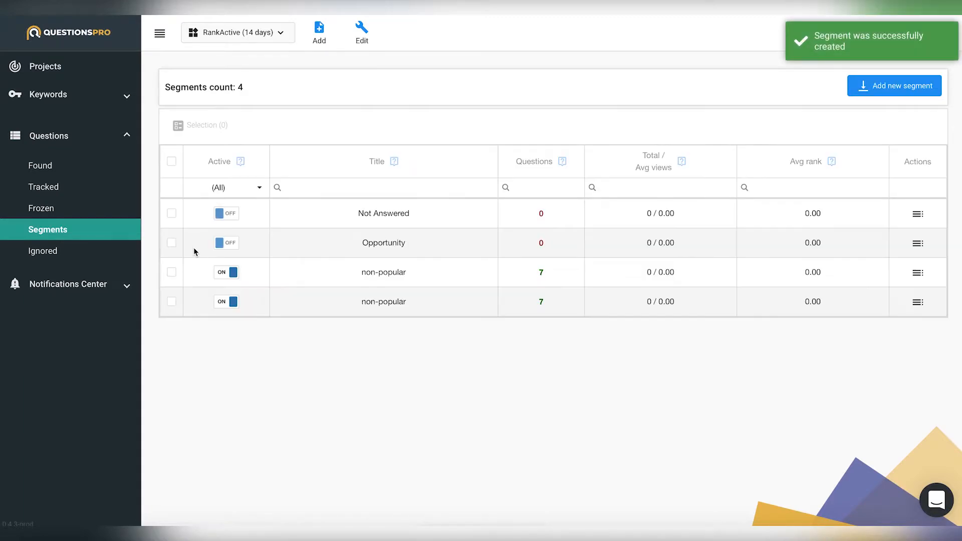
# - Filter the tracked questions by the non-popular segment
pyautogui.click(100, 185)
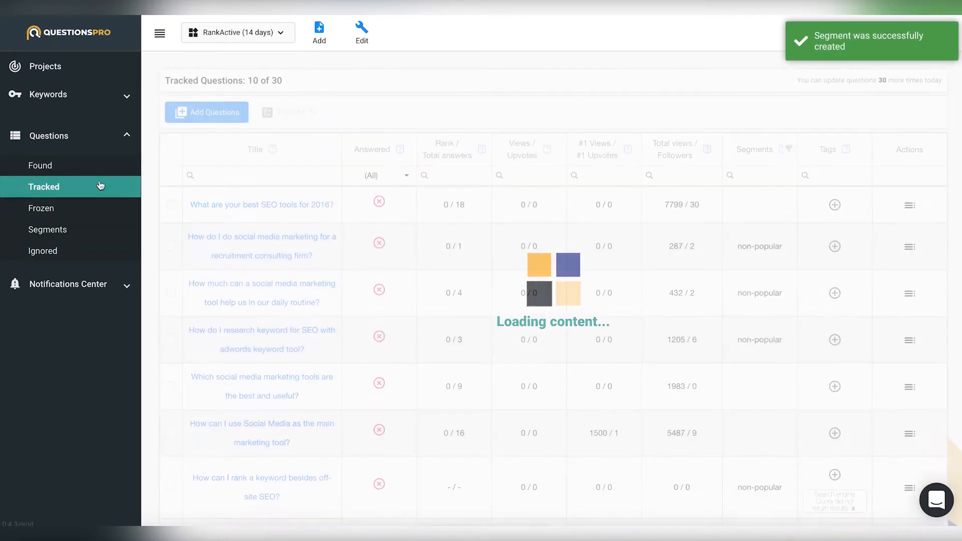
pyautogui.click(788, 149)
pyautogui.click(735, 243)
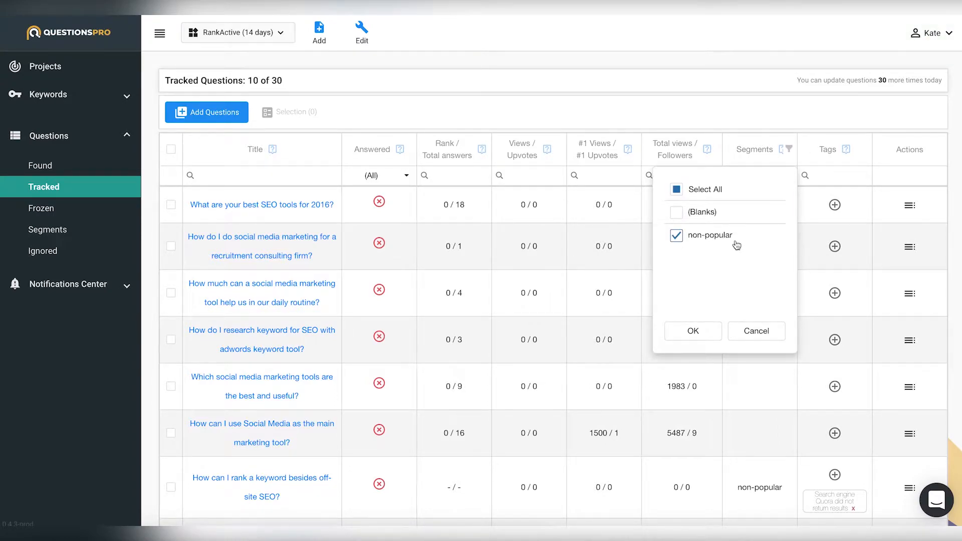
pyautogui.click(695, 330)
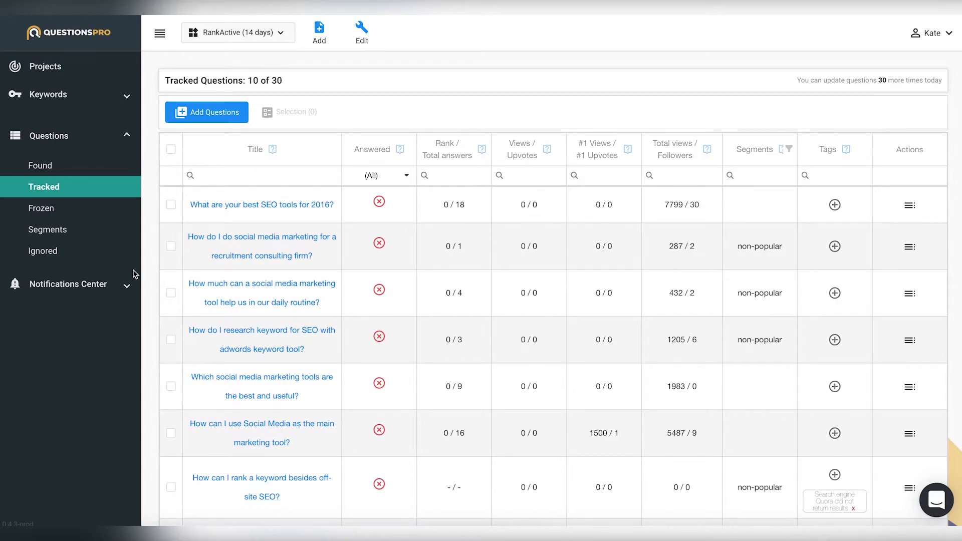
# - Start a new notification in the Notifications Center based on the Questions Tracked table and continue to its criteria
pyautogui.click(100, 289)
pyautogui.click(101, 197)
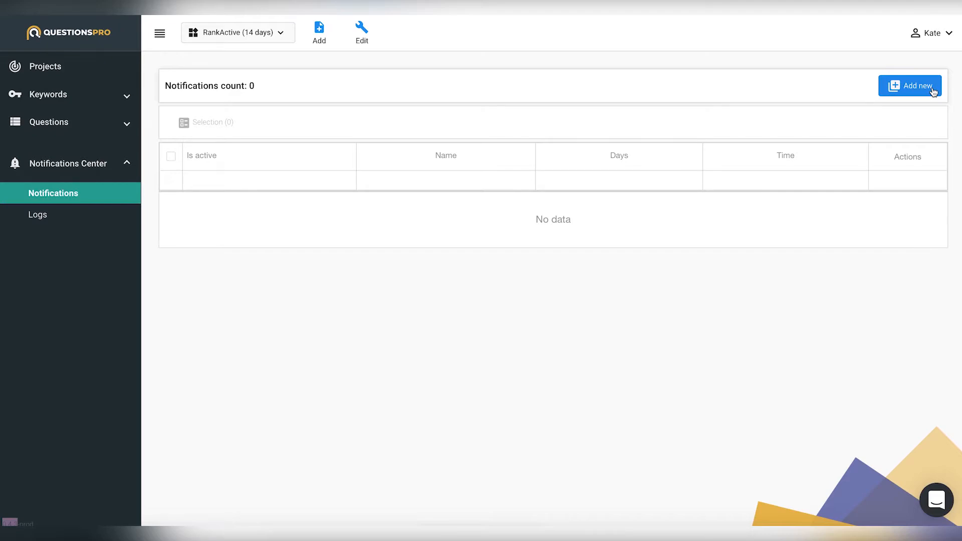
pyautogui.click(934, 90)
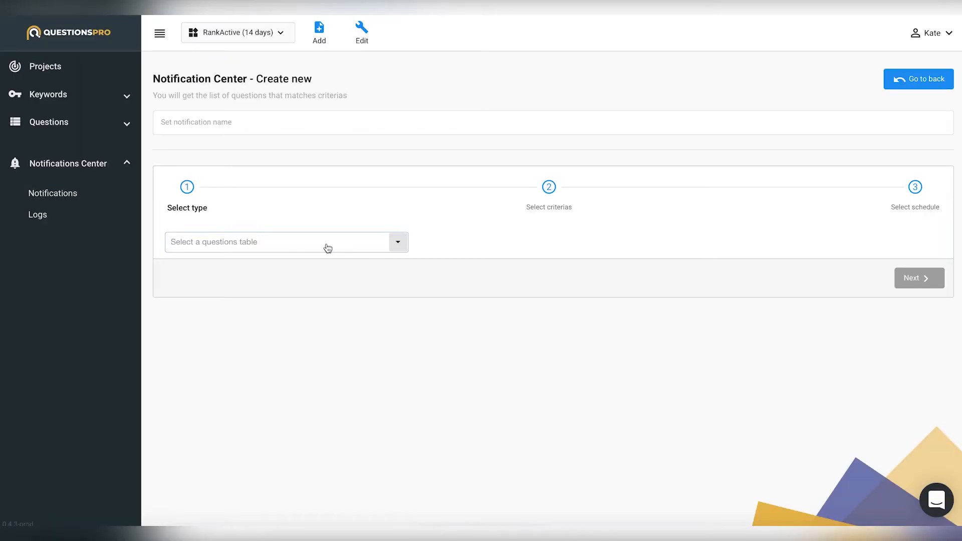
pyautogui.click(327, 247)
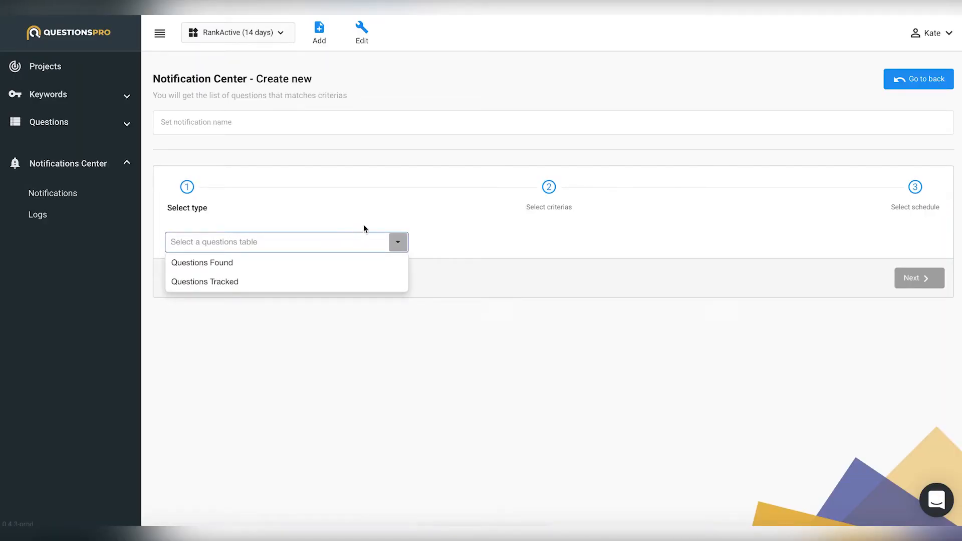
pyautogui.click(360, 287)
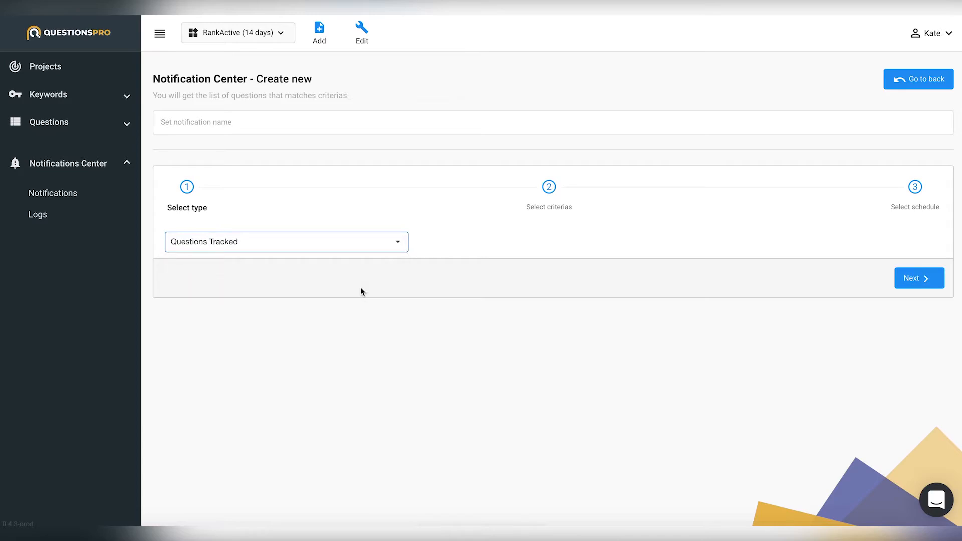
pyautogui.click(939, 285)
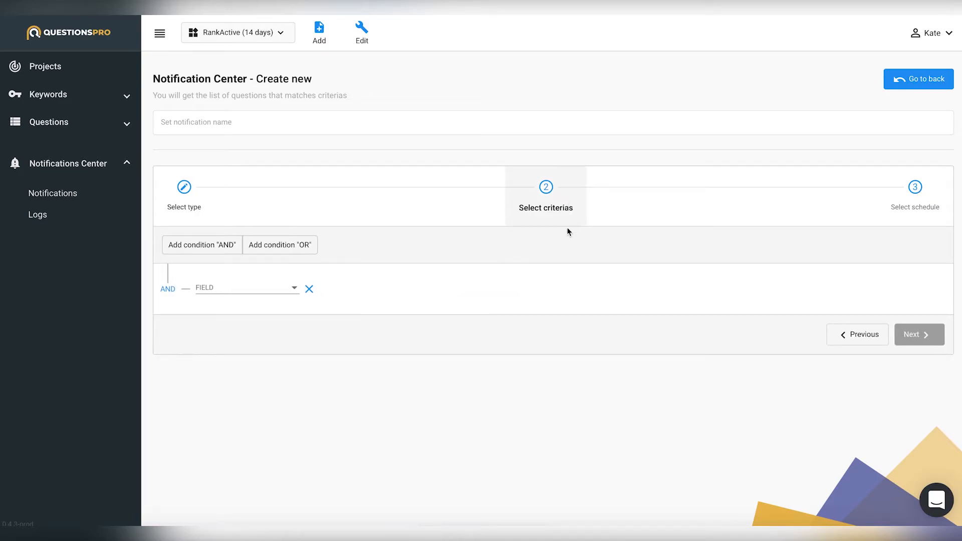
# - Add a notification criterion on Rank with the More operator and continue to the schedule
pyautogui.click(292, 290)
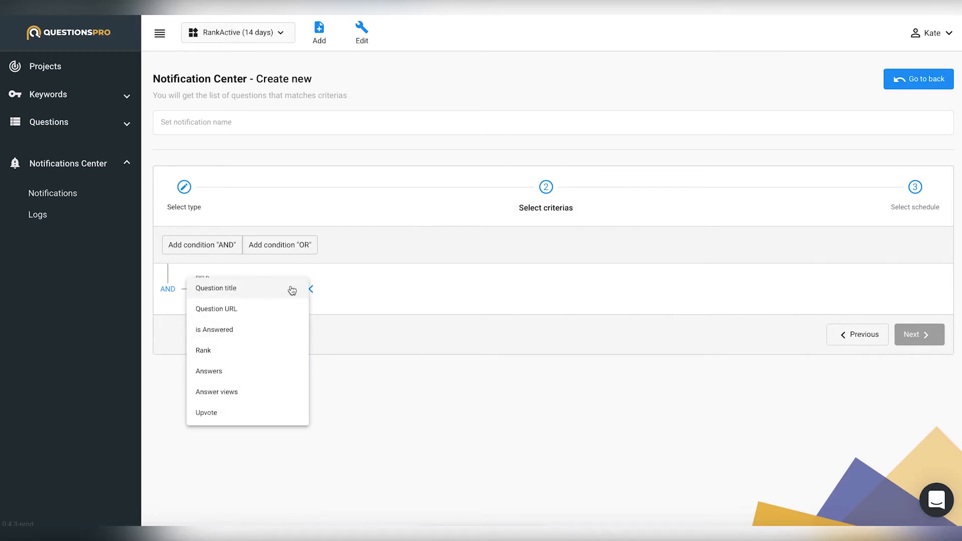
pyautogui.click(276, 356)
pyautogui.click(365, 293)
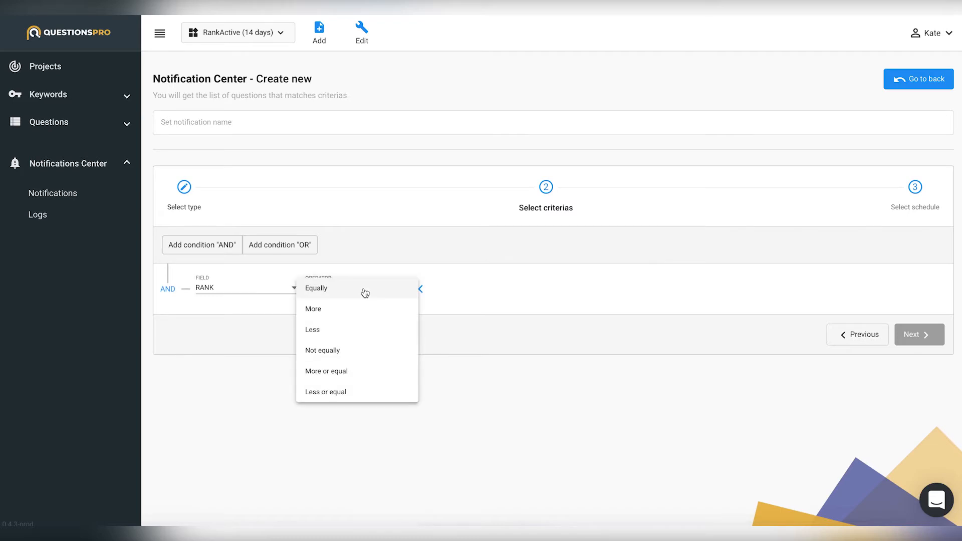
pyautogui.click(386, 314)
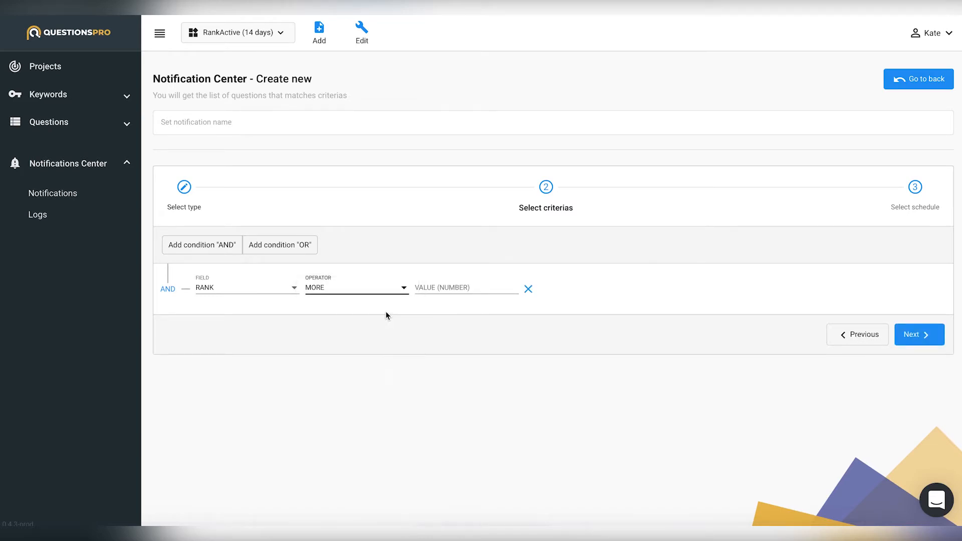
pyautogui.click(453, 289)
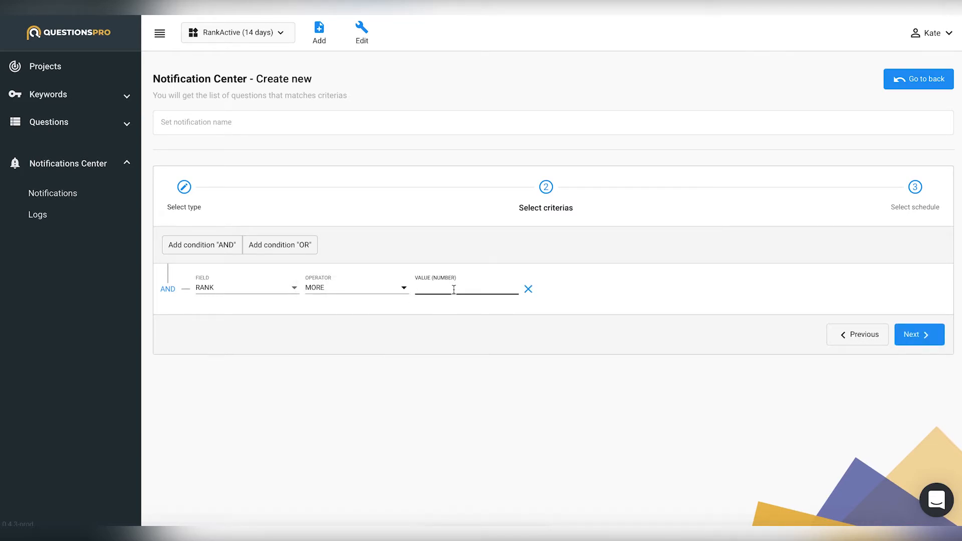
pyautogui.click(940, 332)
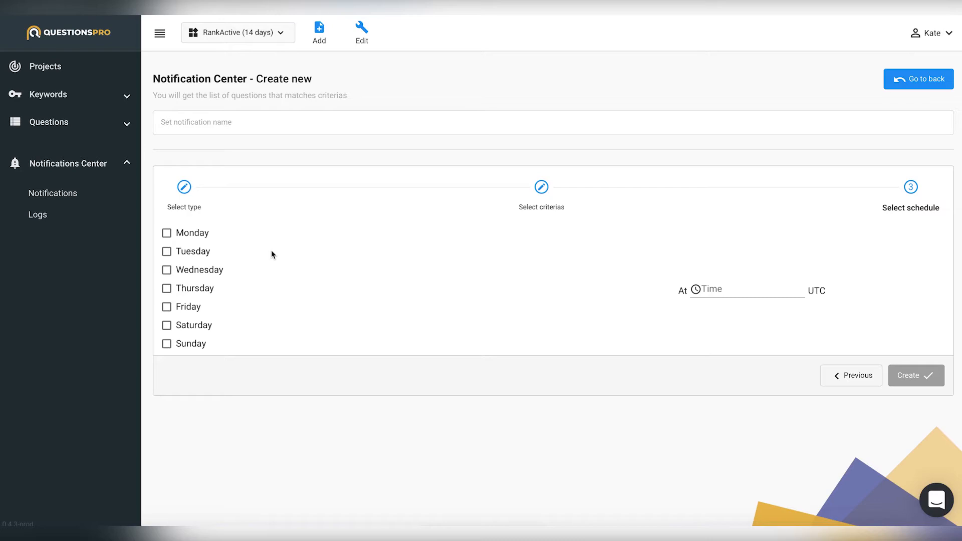
# - Schedule the notification for Mondays at 00:00 UTC
pyautogui.click(166, 233)
pyautogui.click(730, 290)
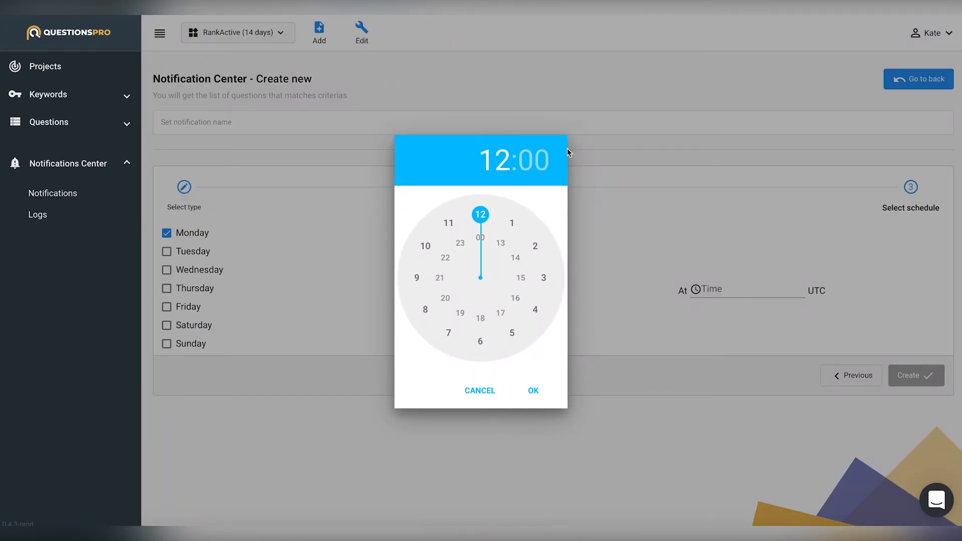
pyautogui.click(541, 395)
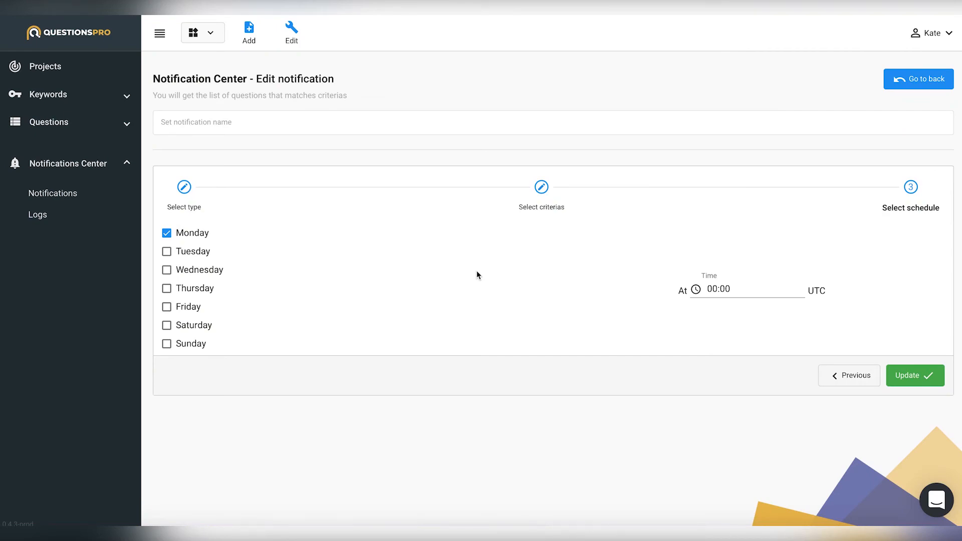
# - Name the notification "Lost" and save the update
pyautogui.click(214, 123)
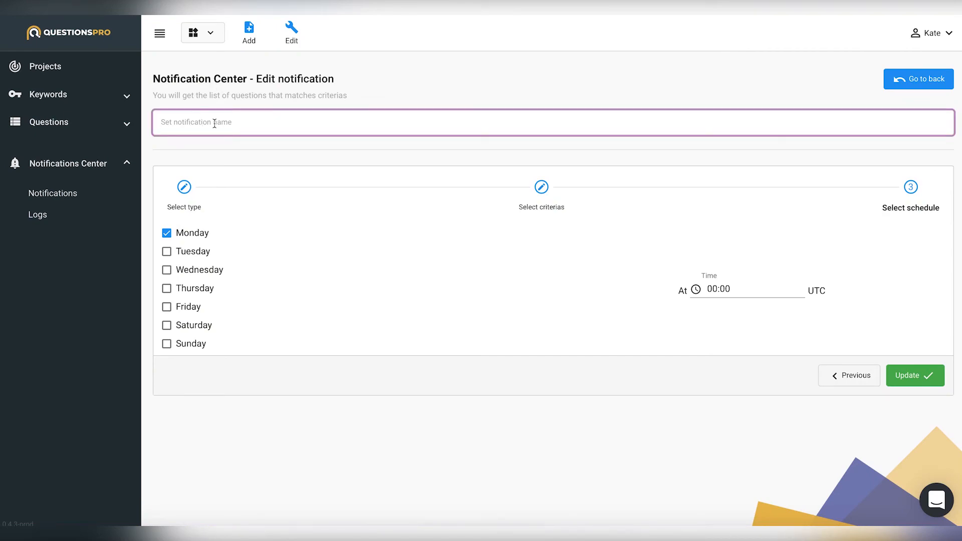
pyautogui.write('LOs')
pyautogui.press('BackSpace')
pyautogui.press('BackSpace')
pyautogui.write('ost')
pyautogui.click(908, 378)
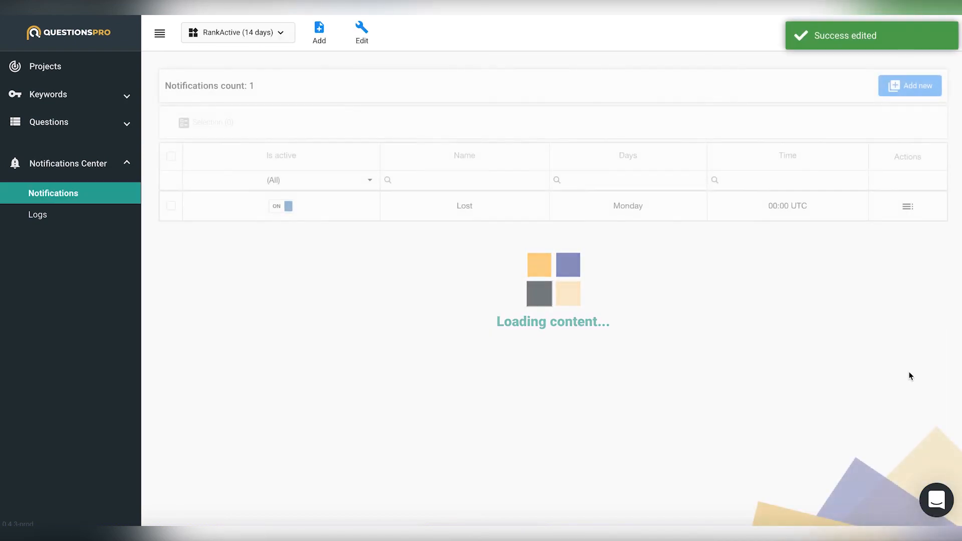